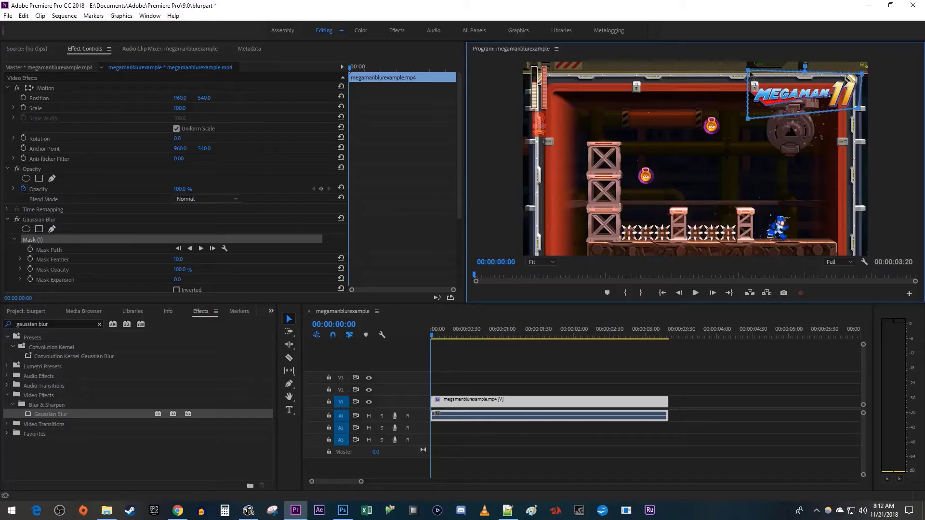
scroll(341, 63, "down", 3)
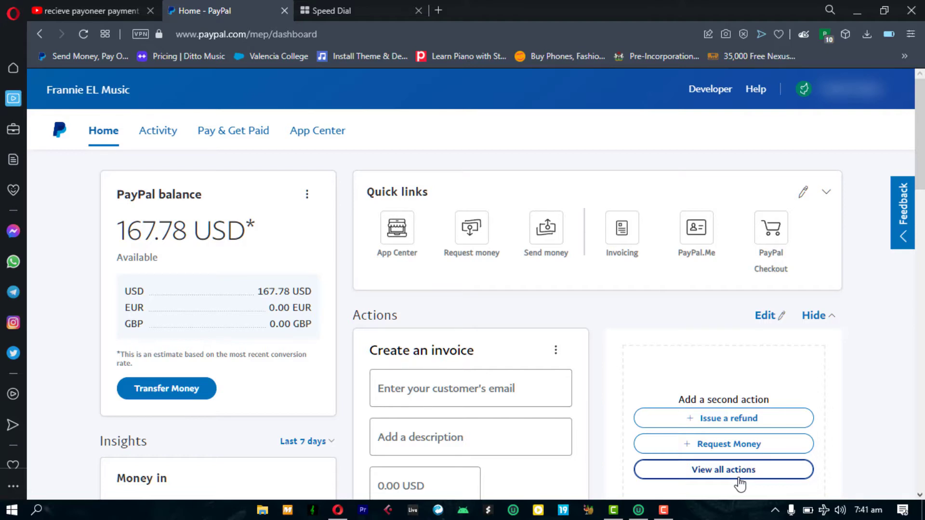
Open the Blur It Out Chrome Web Store page from the Google results
left_click(828, 39)
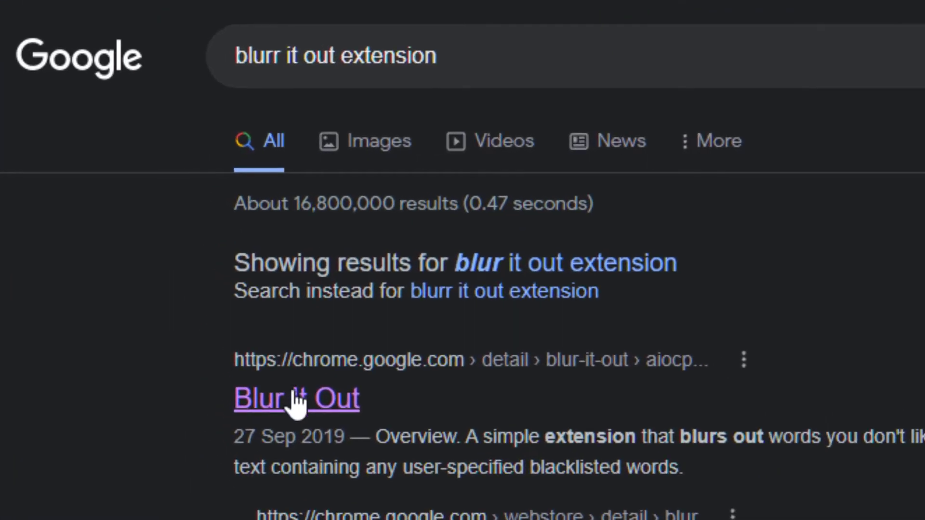
left_click(296, 399)
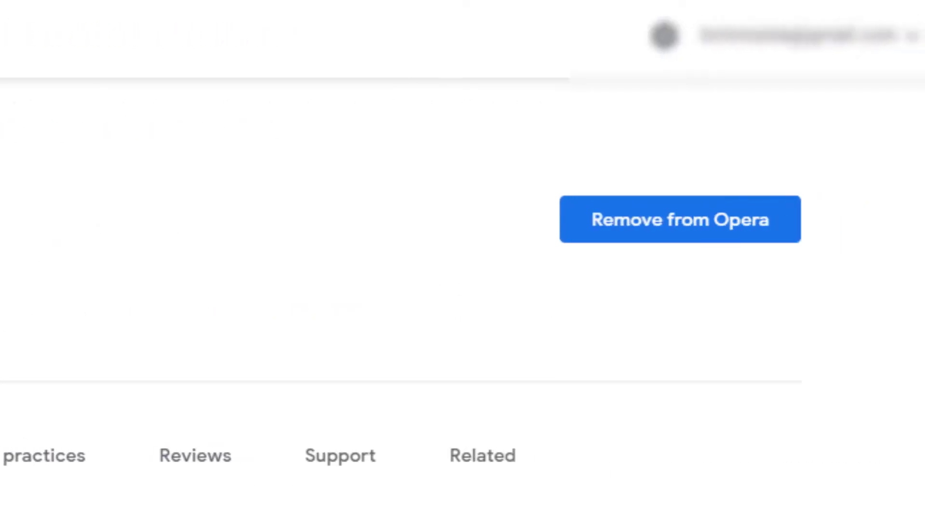
Check the Blur It Out word list, then return to the PayPal dashboard tab
left_click(795, 4)
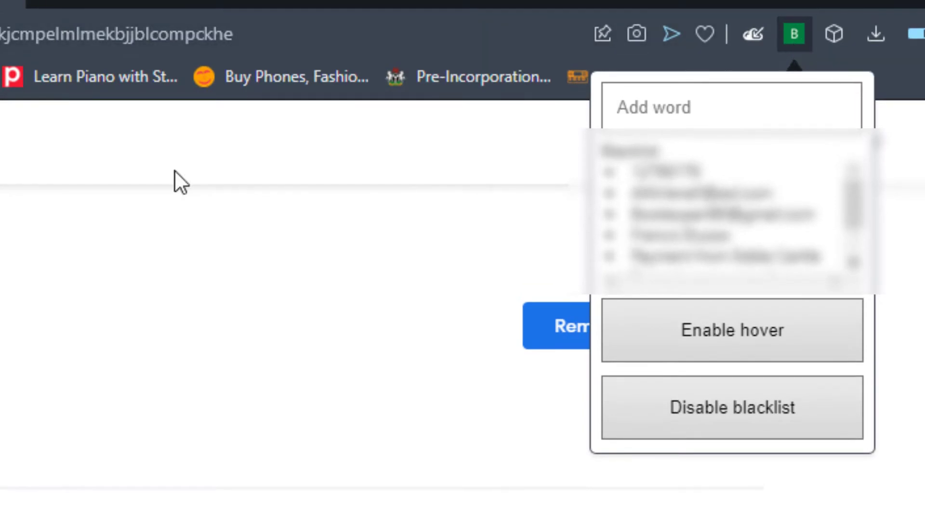
left_click(195, 163)
key("ctrl+Tab")
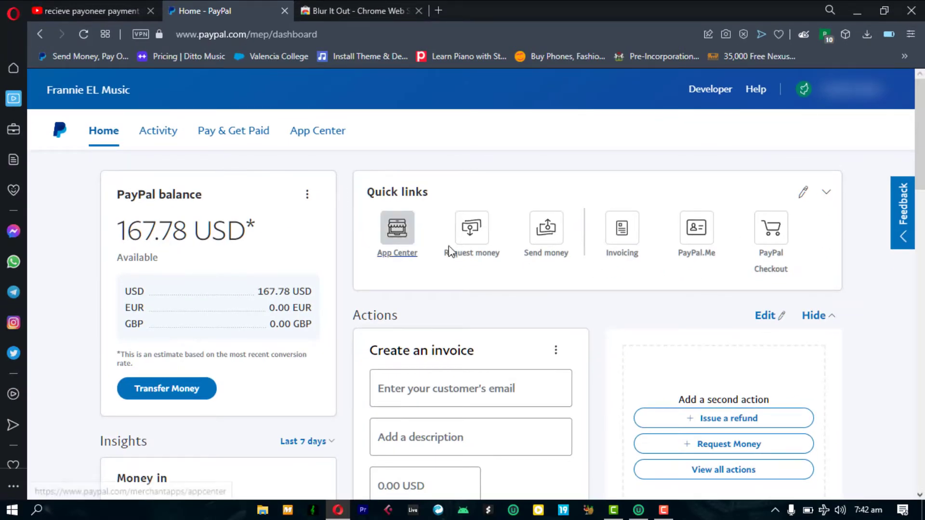
scroll(564, 295, "down", 2)
scroll(576, 308, "down", 2)
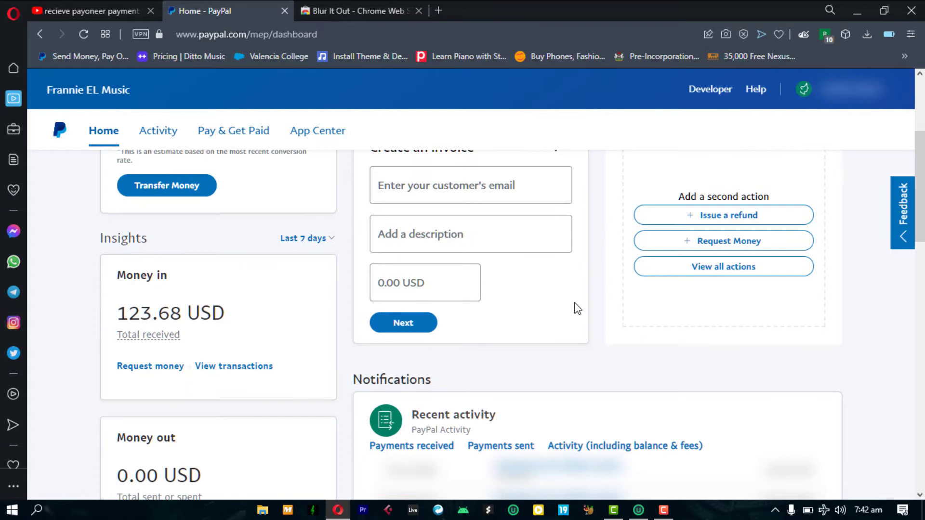
scroll(567, 468, "down", 1)
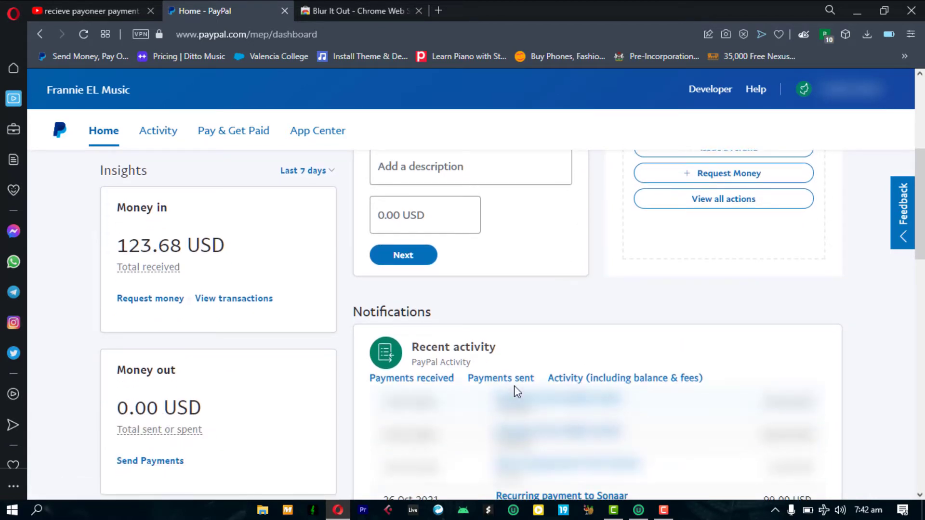
scroll(514, 388, "up", 2)
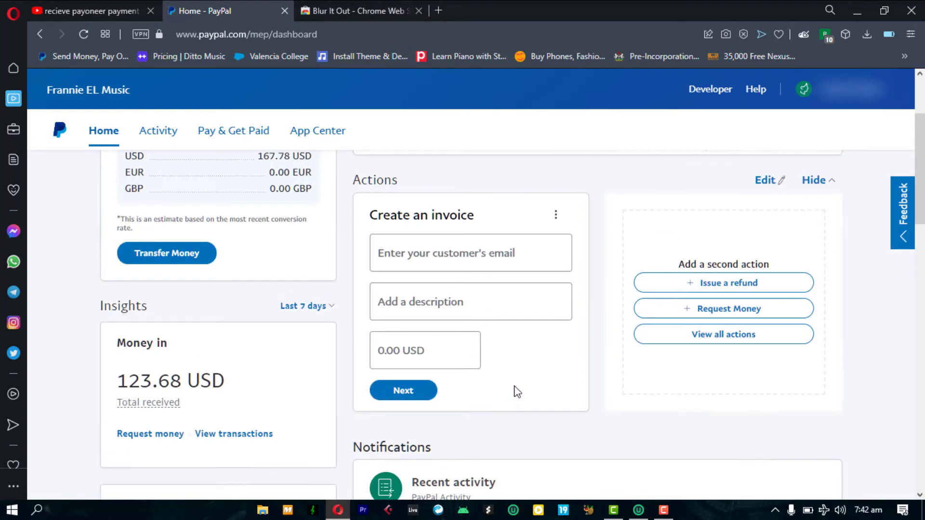
scroll(513, 389, "up", 2)
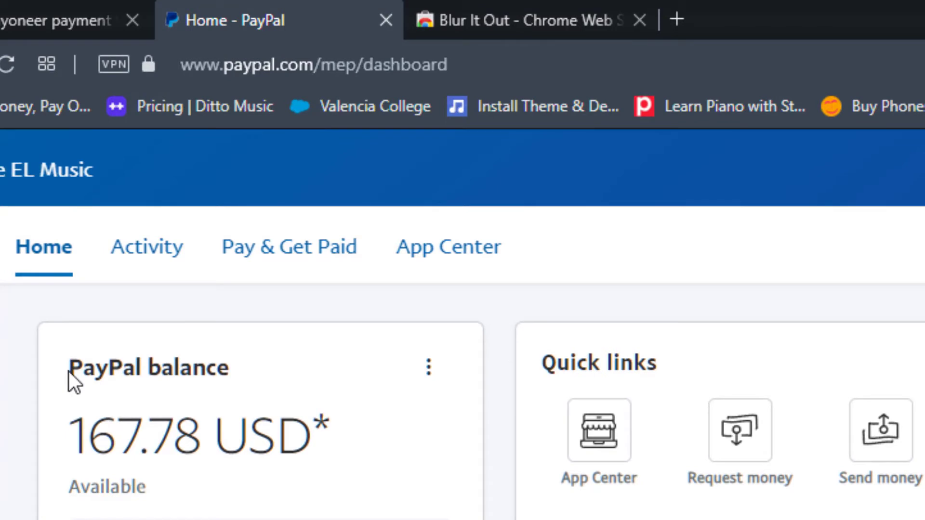
Add 'PayPal balance' to the Blur It Out blacklist so the balance card blurs
left_click_drag(69, 371, 217, 360)
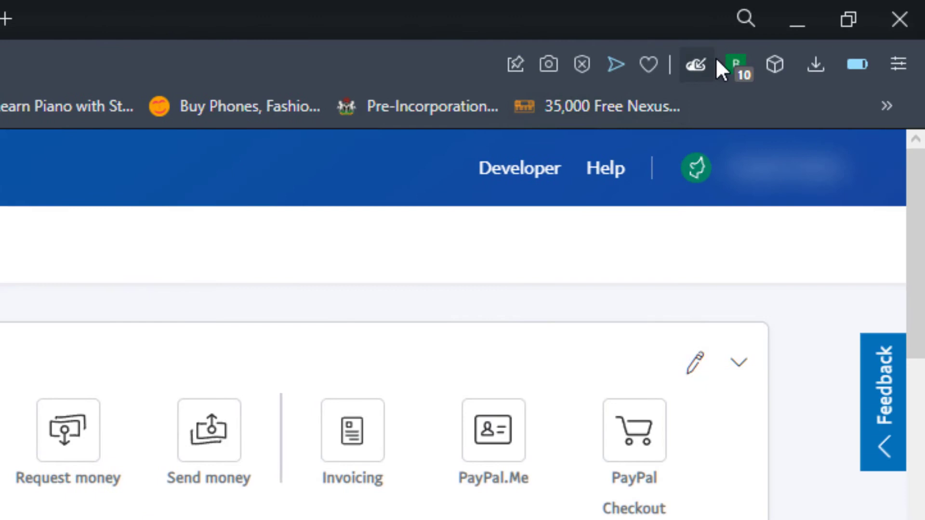
left_click(734, 66)
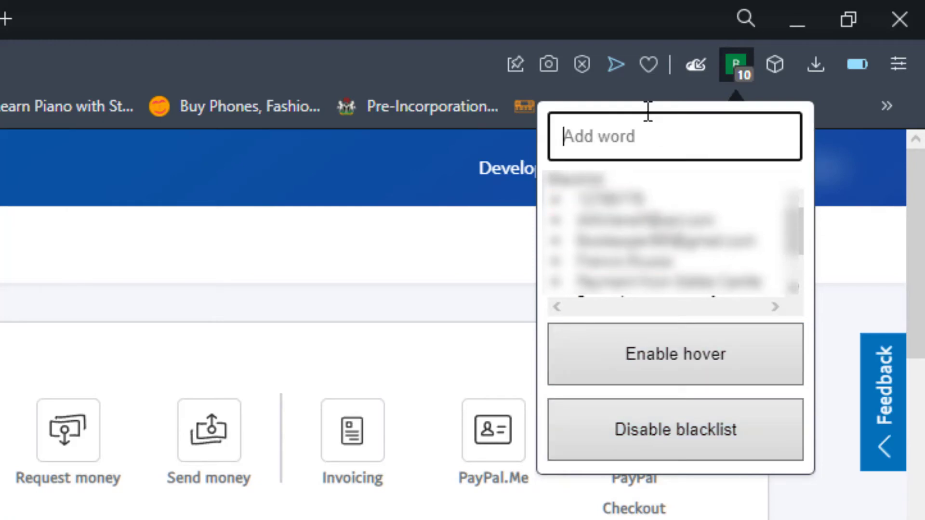
type("PayPal balance")
key("Return")
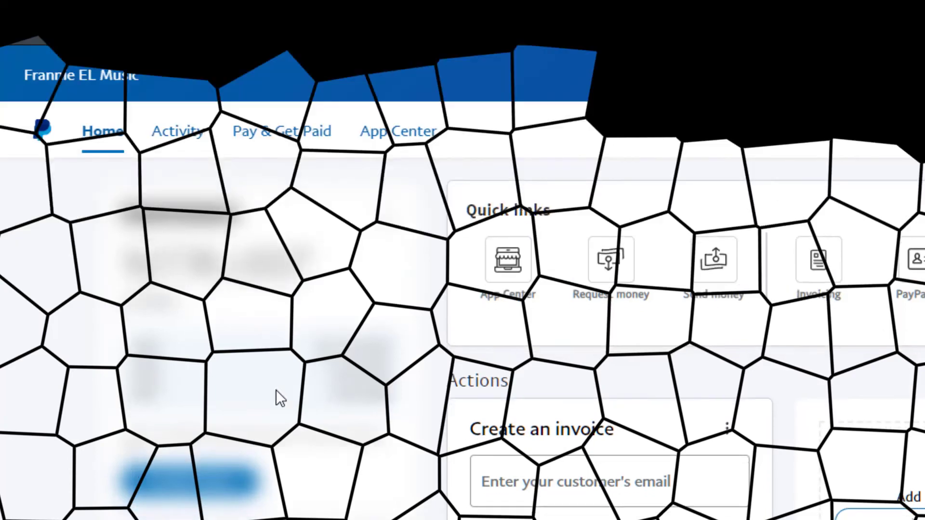
scroll(283, 364, "down", 4)
scroll(267, 399, "up", 5)
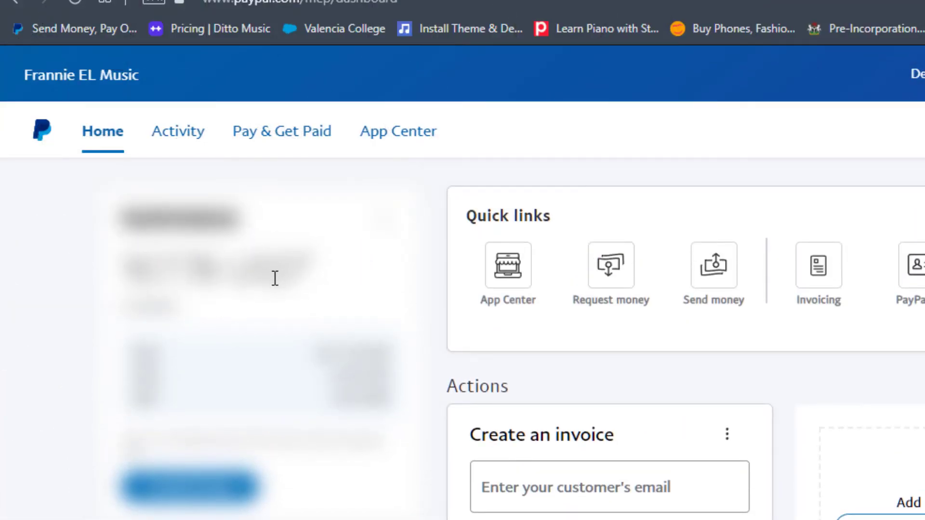
scroll(275, 278, "down", 3)
scroll(285, 276, "up", 3)
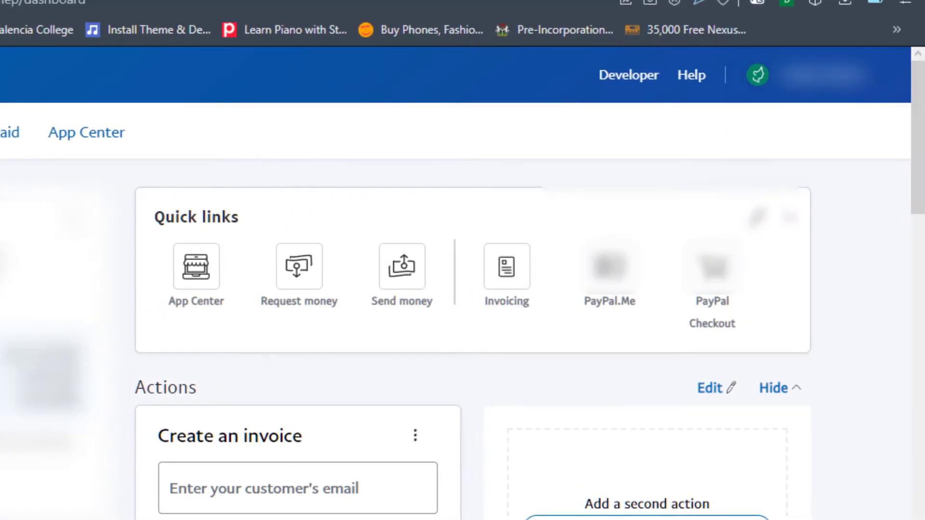
scroll(512, 402, "down", 5)
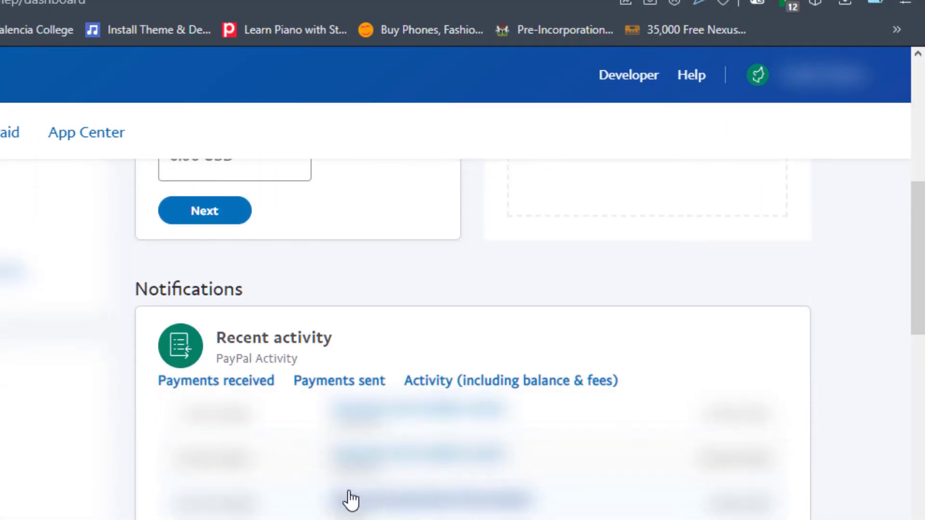
scroll(350, 499, "up", 1)
left_click(788, 6)
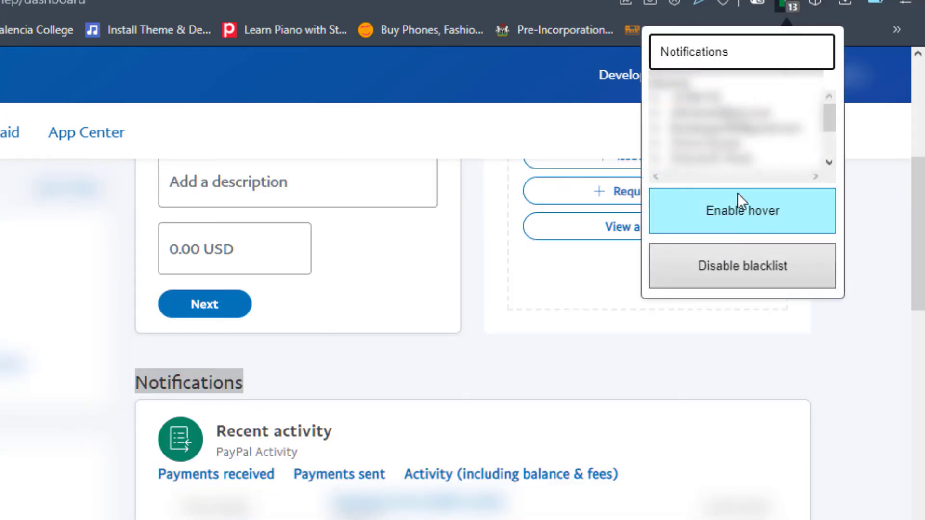
key("Return")
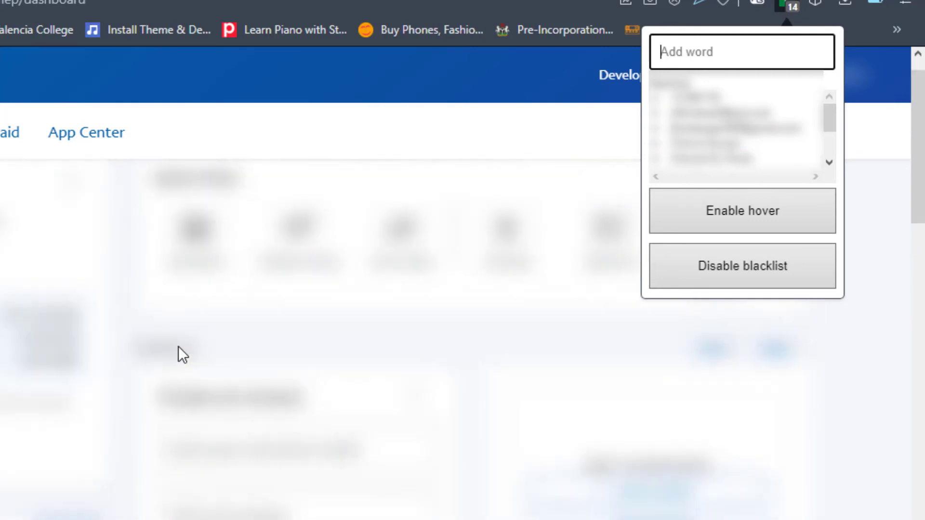
scroll(306, 258, "down", 2)
scroll(334, 355, "down", 3)
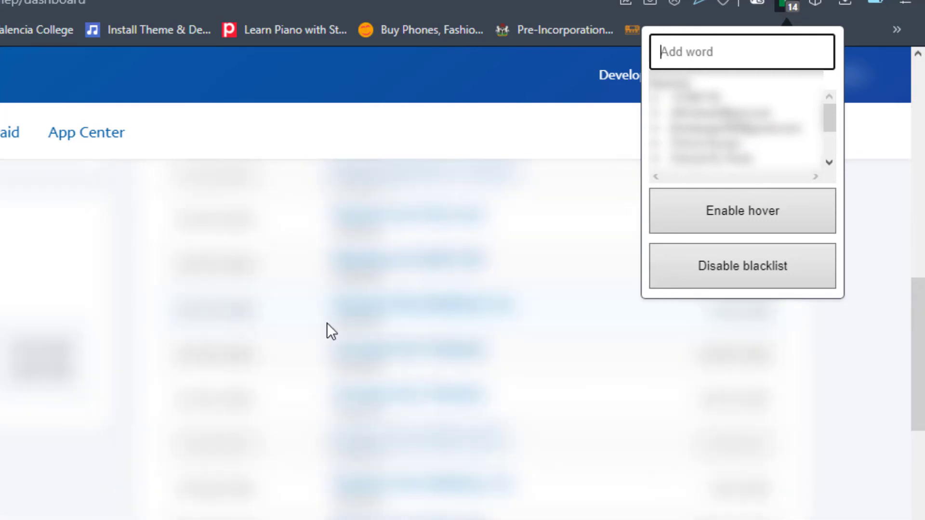
scroll(388, 282, "up", 2)
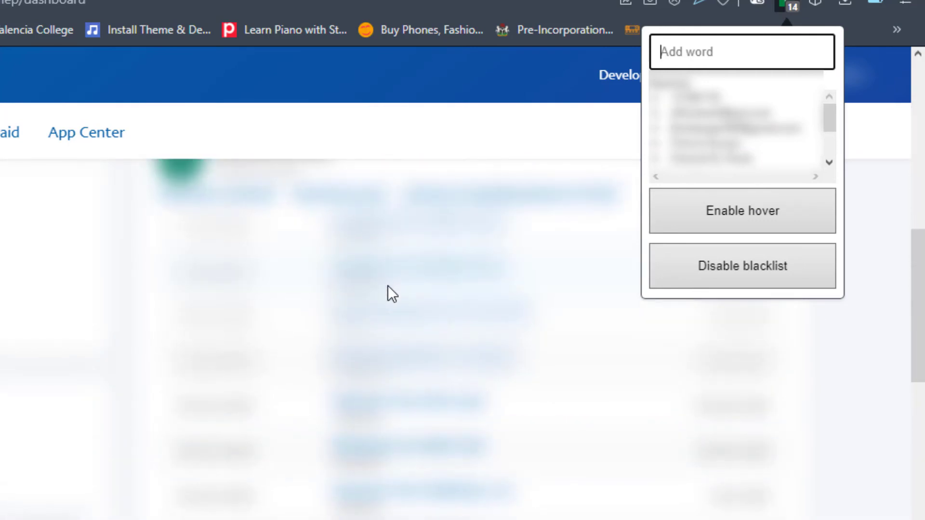
scroll(387, 285, "up", 3)
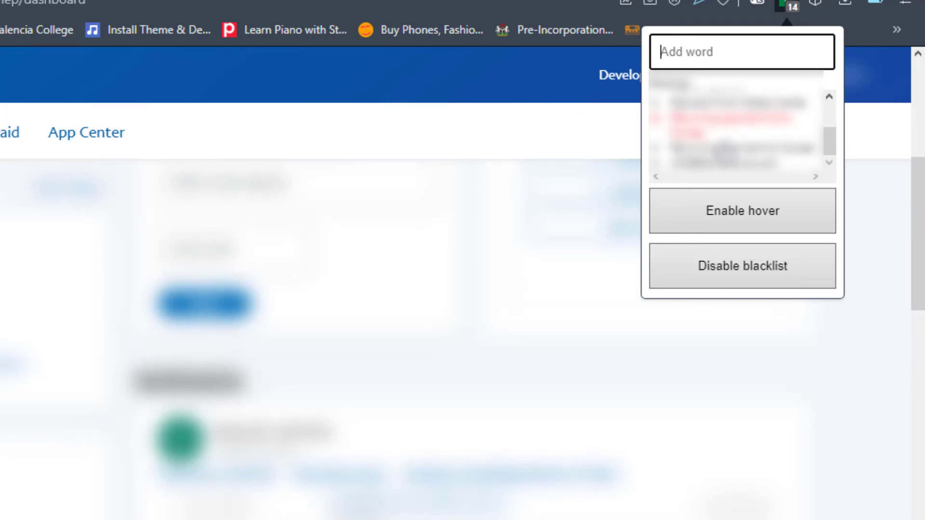
scroll(665, 153, "up", 1)
left_click(694, 122)
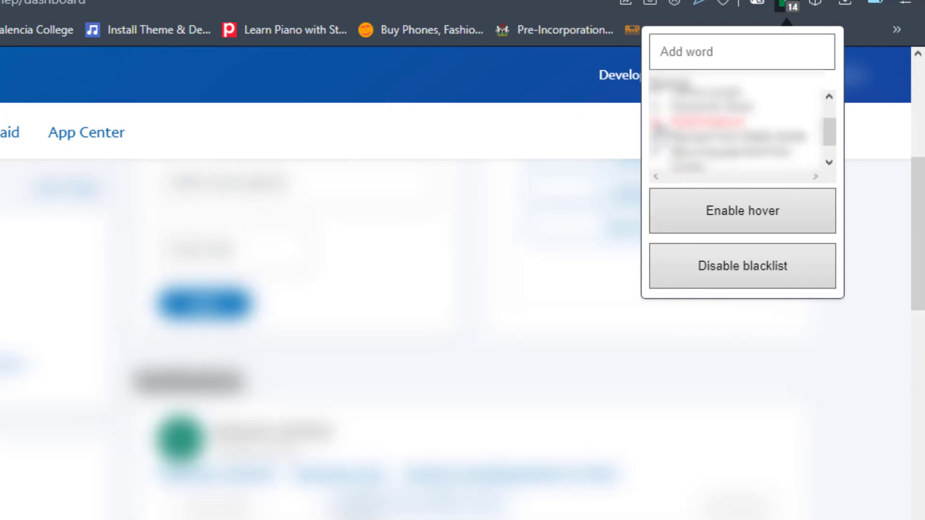
Dismiss the Blur It Out popup to reveal the PayPal quick links
left_click(603, 350)
scroll(520, 340, "up", 5)
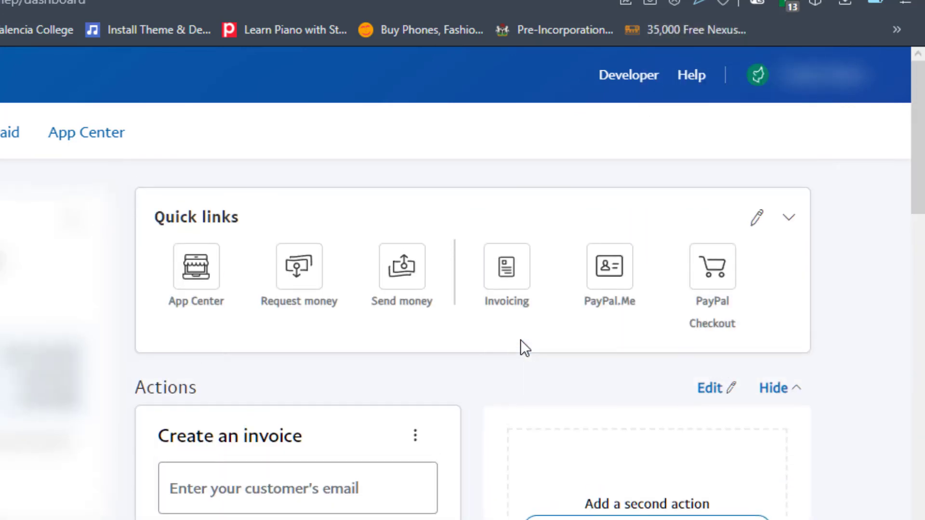